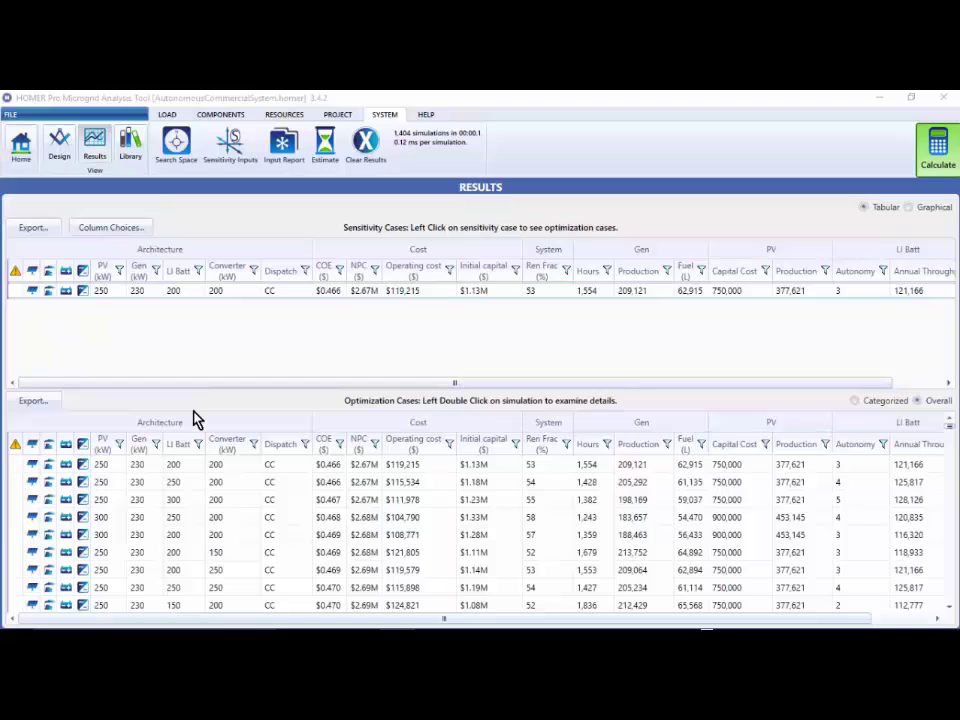
Raise the table splitter so more optimization cases show, led by the 250 kW PV, 230 kW generator system
{"action": "left_click_drag", "start_coordinate": [195, 404], "coordinate": [201, 336]}
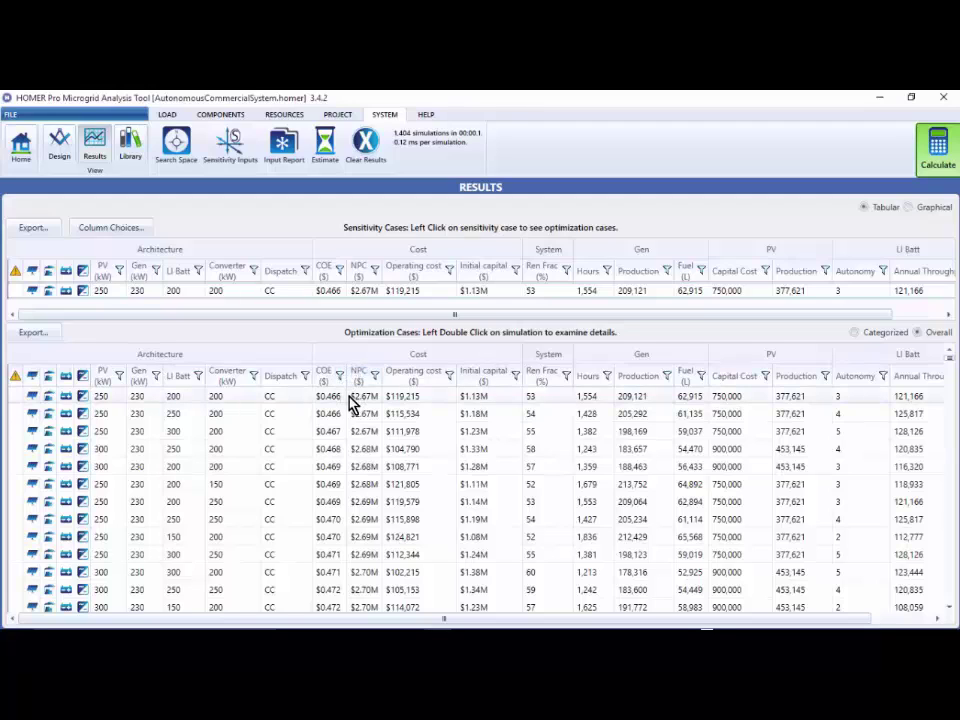
{"action": "left_click", "coordinate": [350, 397]}
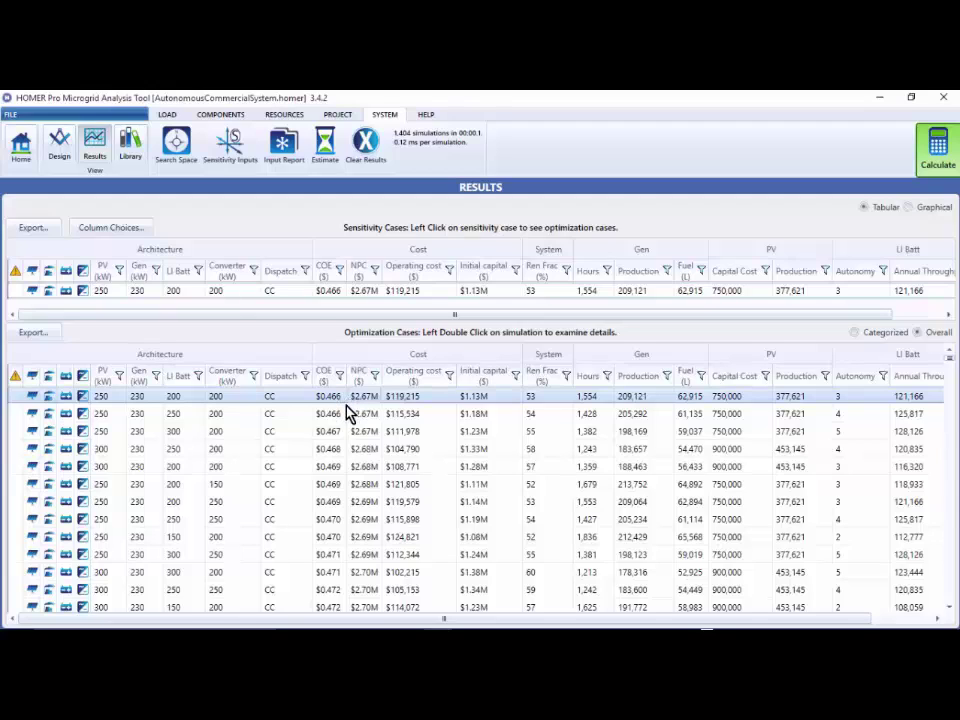
{"action": "left_click", "coordinate": [689, 380]}
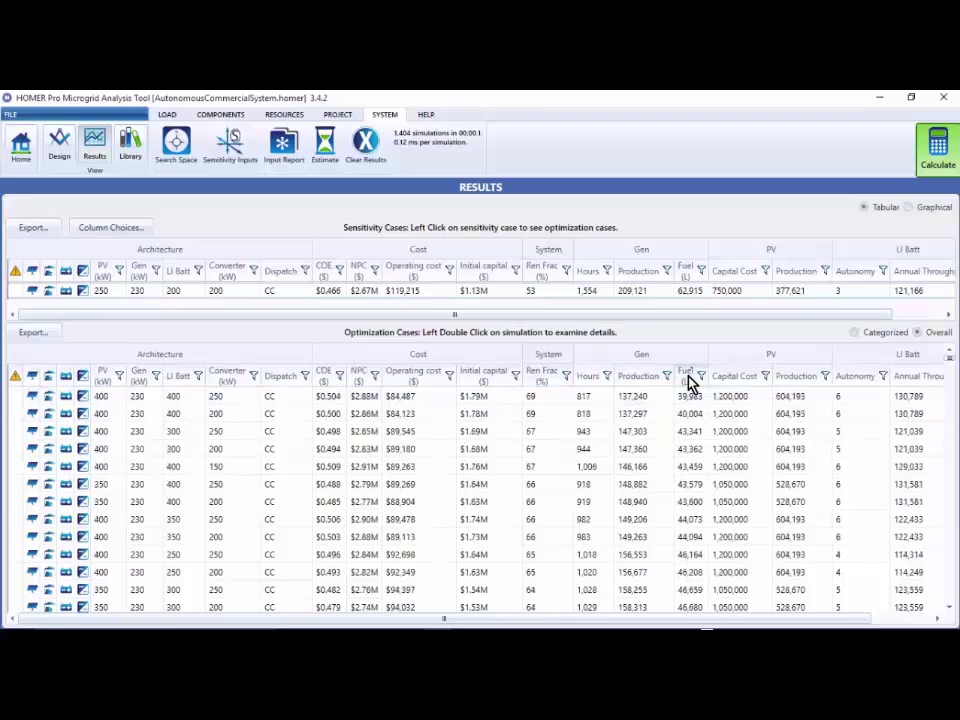
{"action": "left_click", "coordinate": [689, 381]}
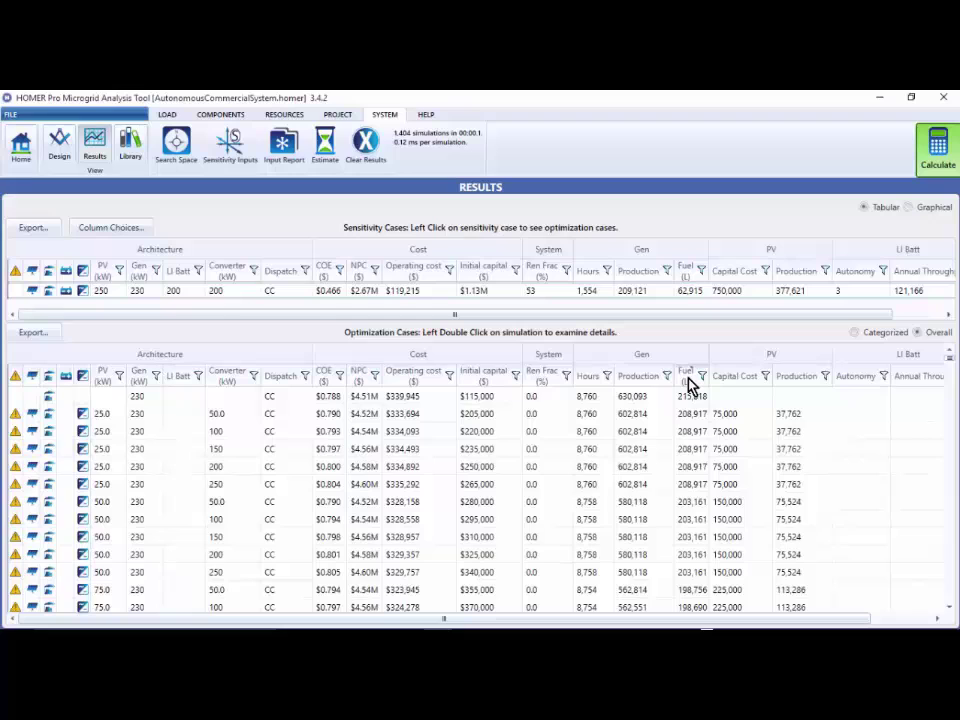
{"action": "left_click", "coordinate": [687, 379]}
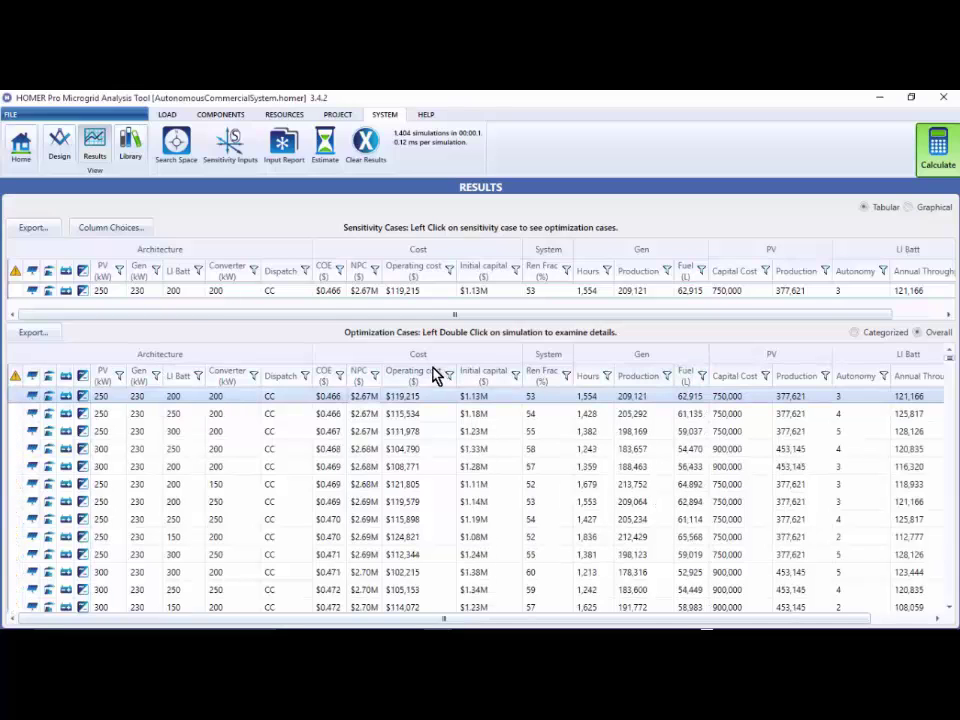
{"action": "left_click", "coordinate": [413, 381]}
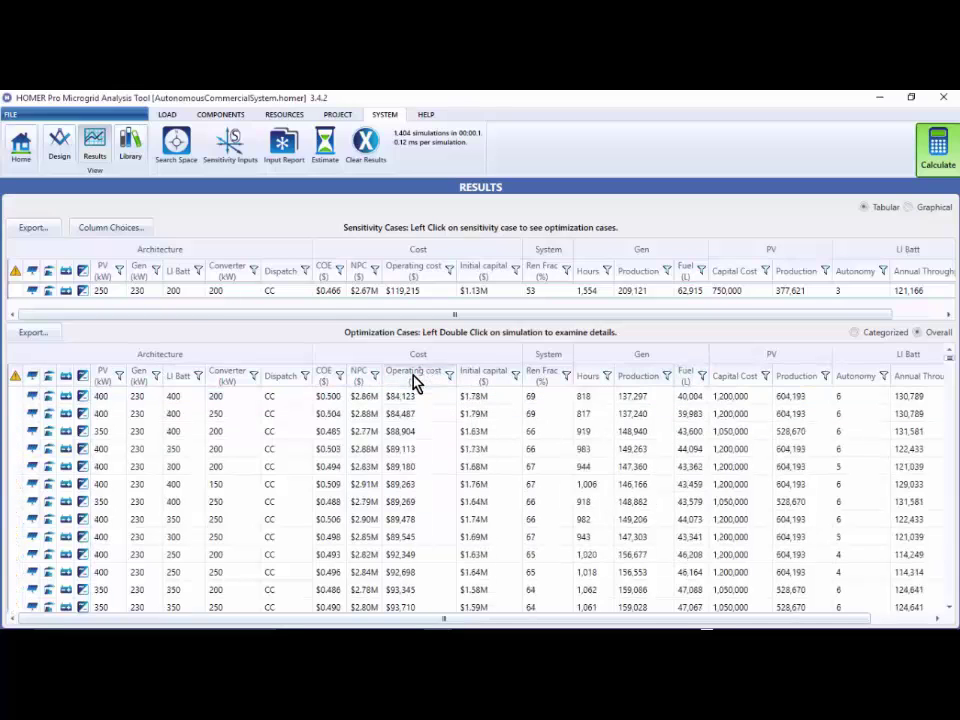
{"action": "left_click", "coordinate": [413, 381]}
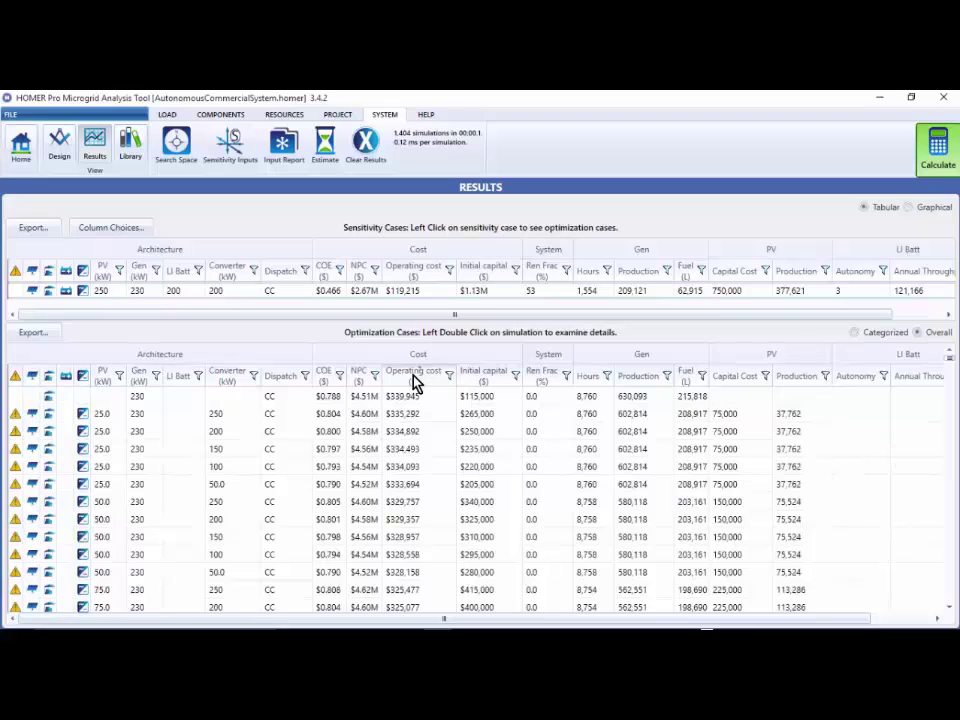
{"action": "left_click", "coordinate": [413, 381]}
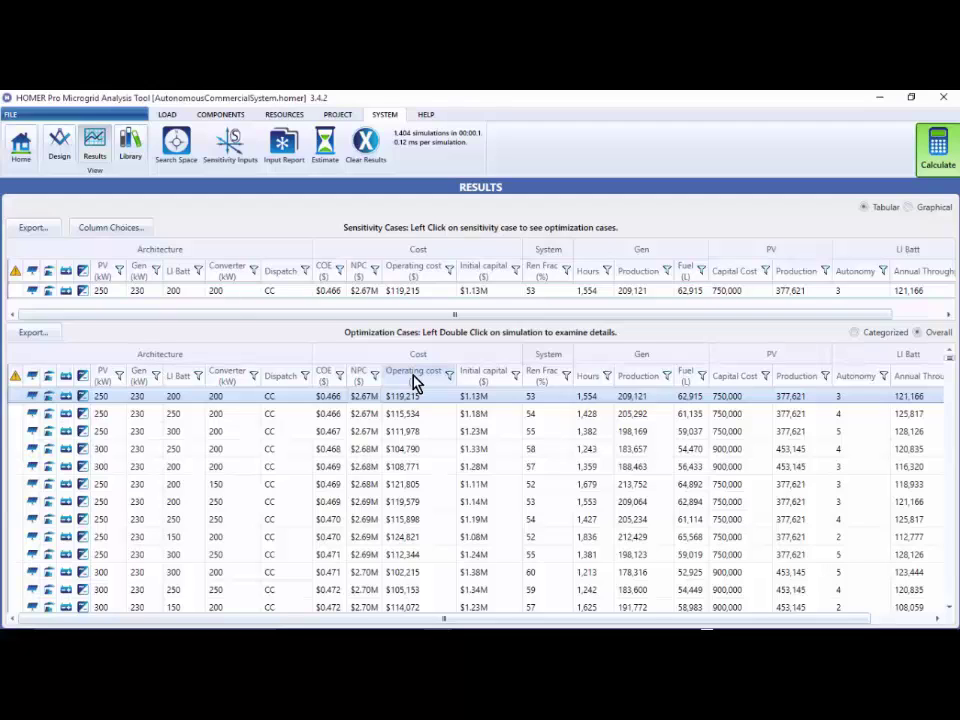
{"action": "left_click", "coordinate": [514, 377]}
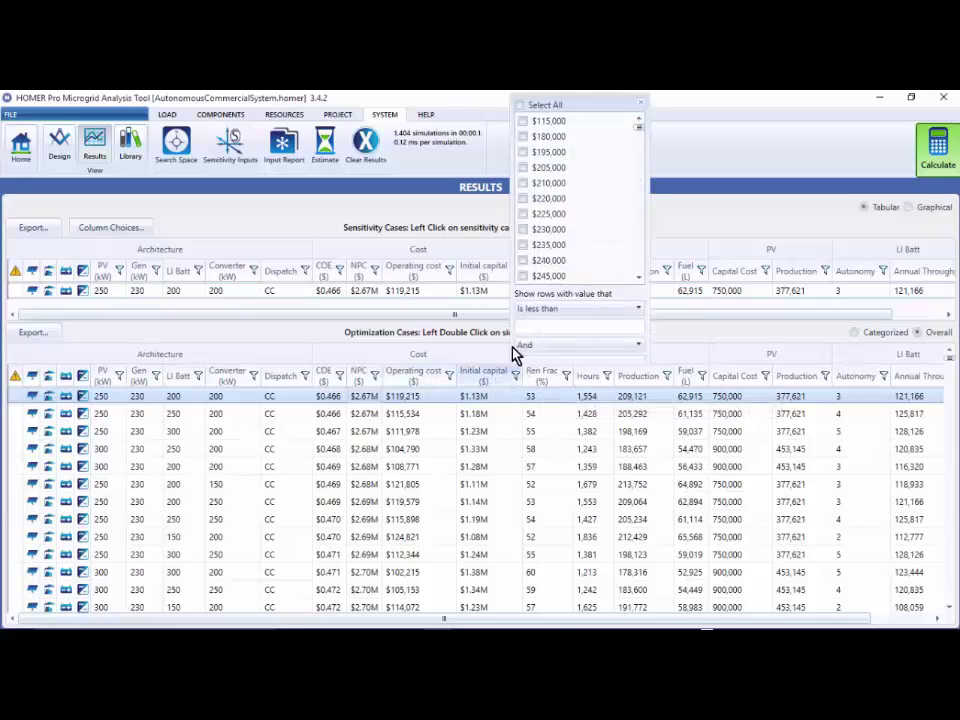
{"action": "left_click", "coordinate": [542, 308]}
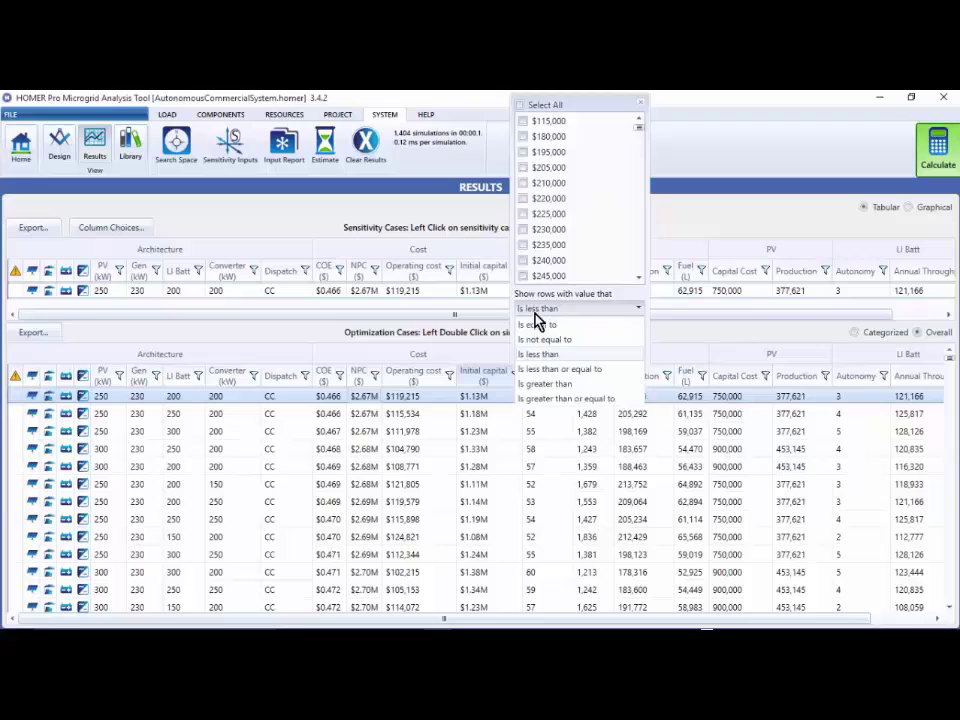
{"action": "left_click", "coordinate": [533, 355]}
{"action": "left_click", "coordinate": [525, 326]}
{"action": "type", "text": "1"}
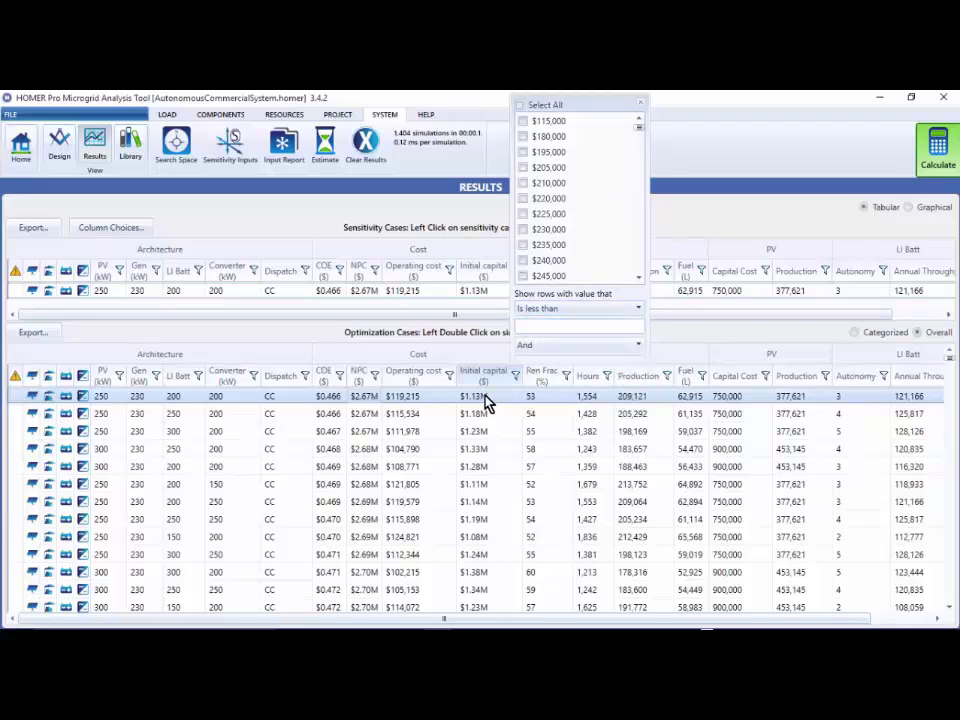
{"action": "type", "text": "000000"}
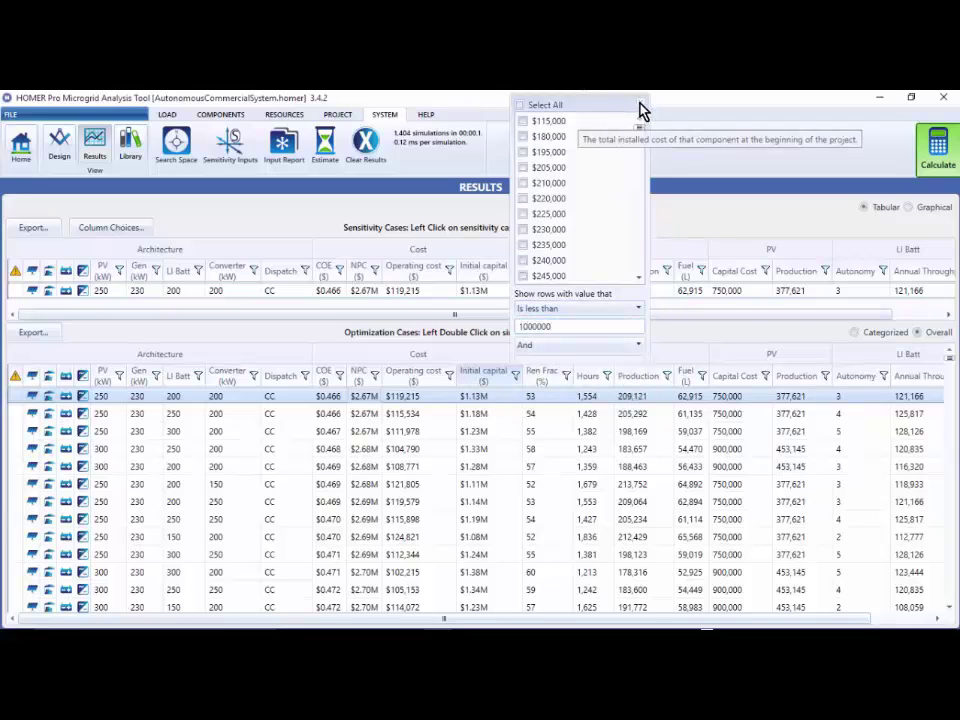
{"action": "left_click", "coordinate": [641, 106]}
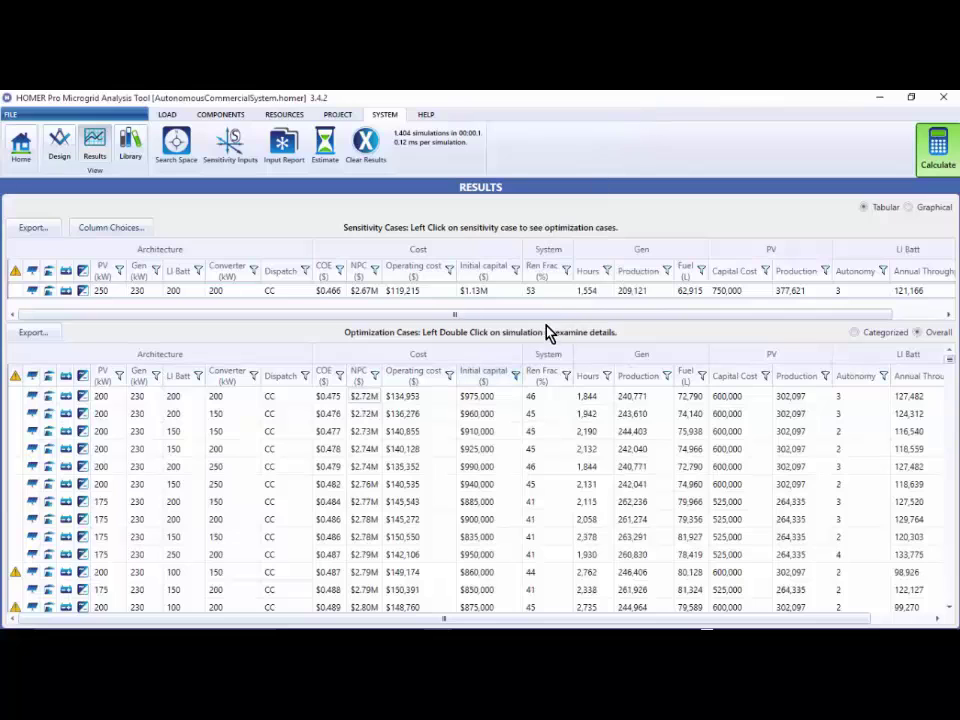
{"action": "left_click", "coordinate": [516, 376]}
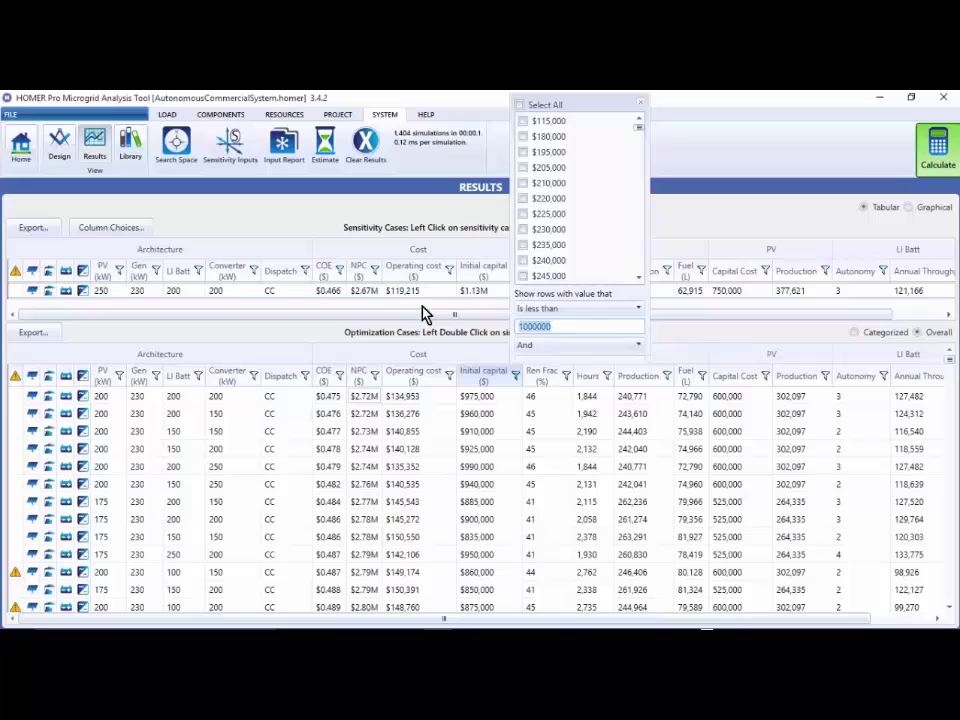
{"action": "key", "text": "BackSpace"}
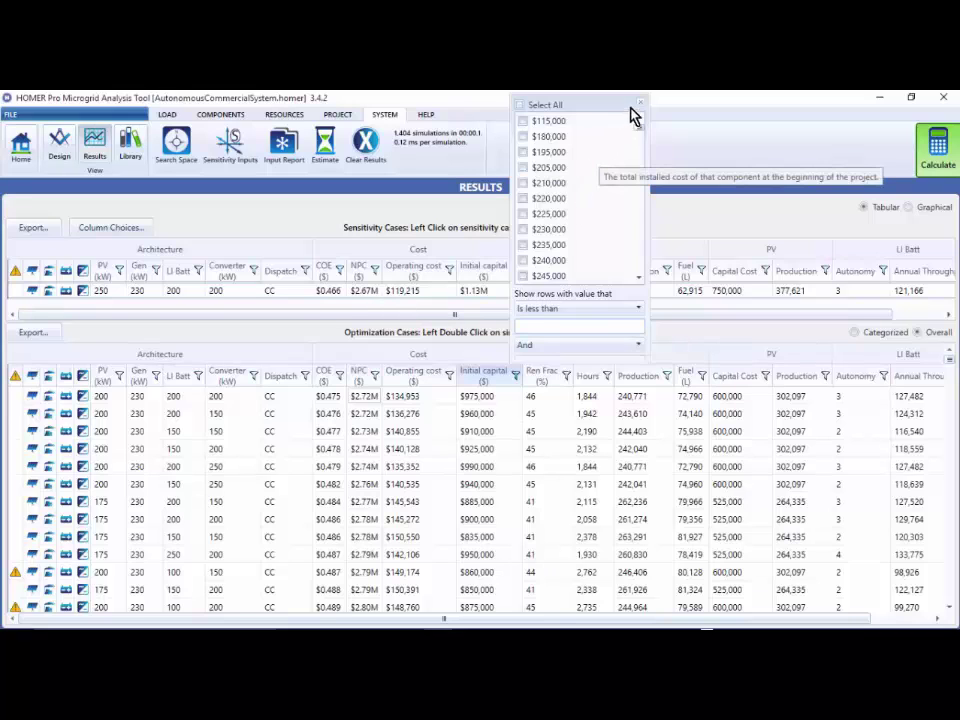
{"action": "left_click", "coordinate": [641, 104]}
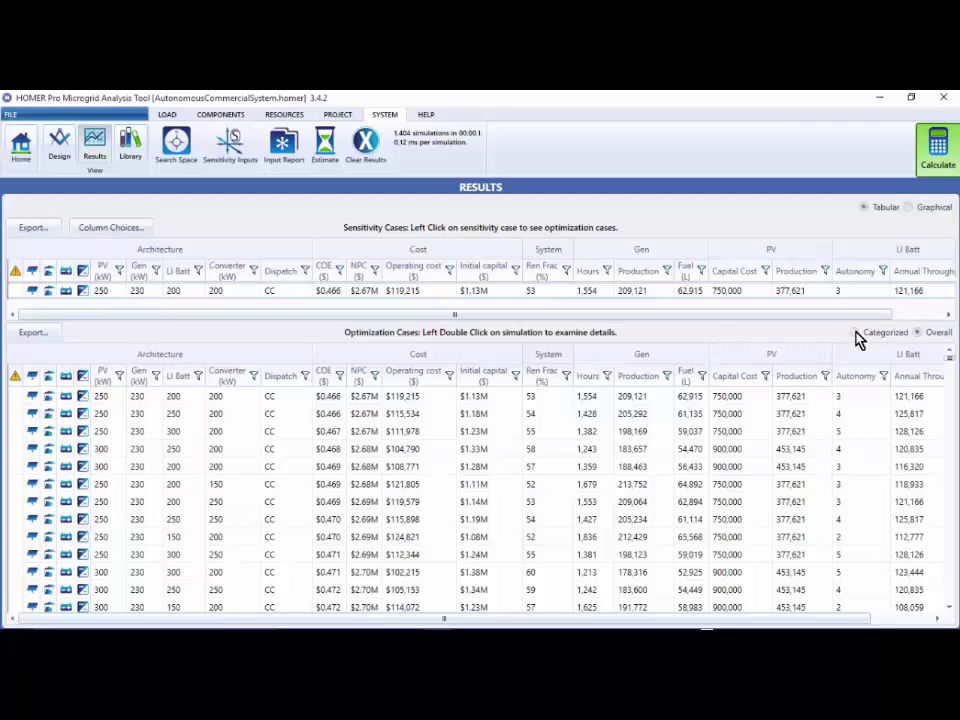
Switch optimization cases to Categorized, then select the generator-only and the $2.67M PV-generator-battery systems
{"action": "left_click", "coordinate": [855, 334]}
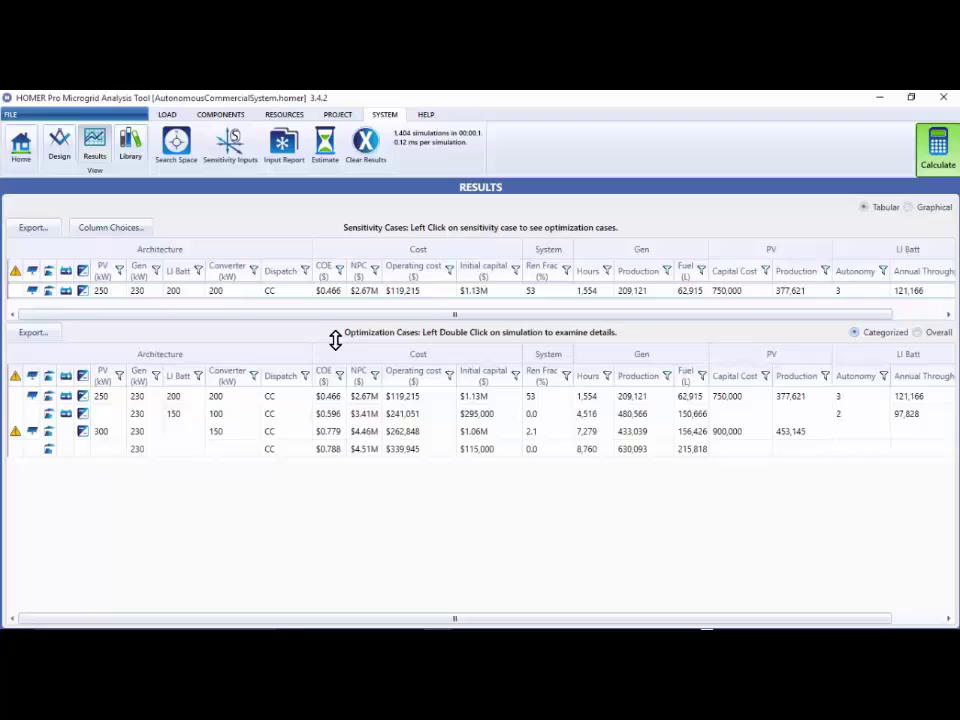
{"action": "left_click", "coordinate": [237, 453]}
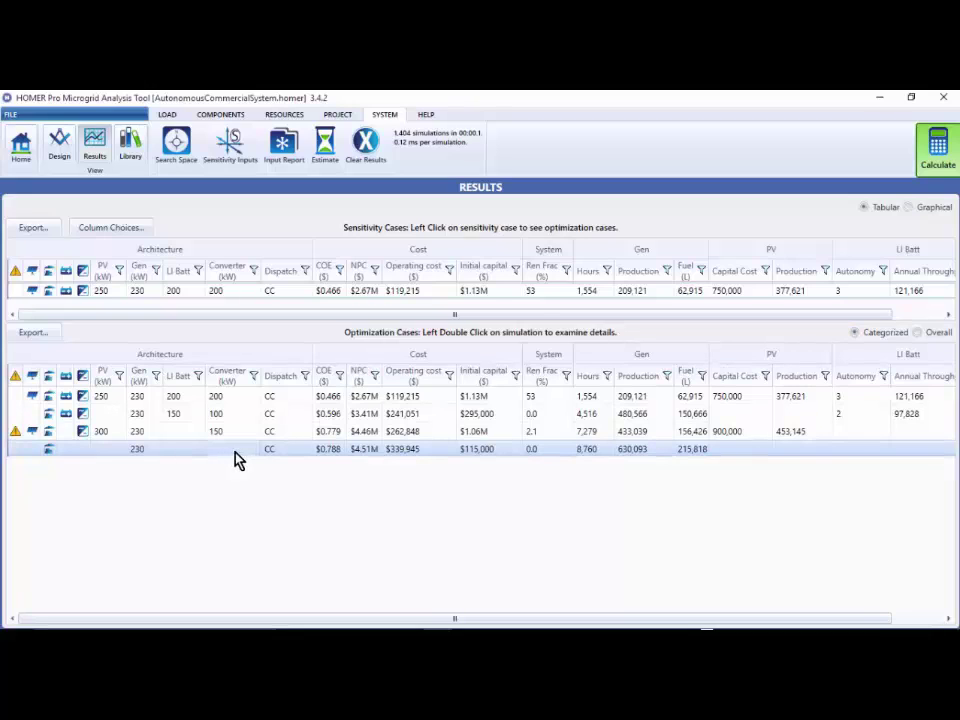
{"action": "left_click", "coordinate": [222, 402]}
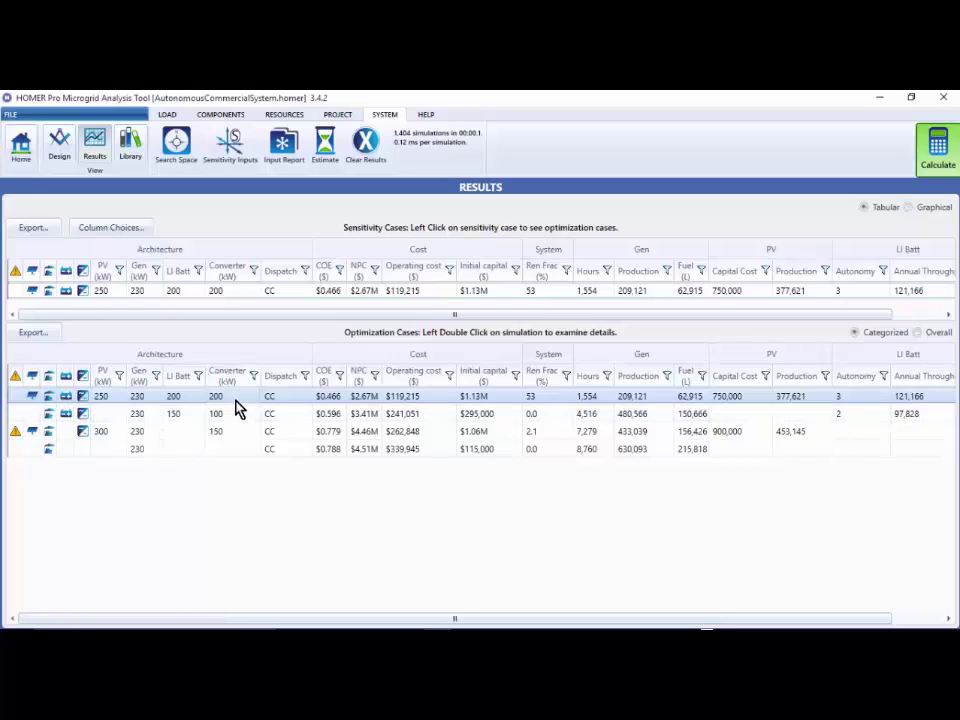
{"action": "left_click", "coordinate": [918, 333]}
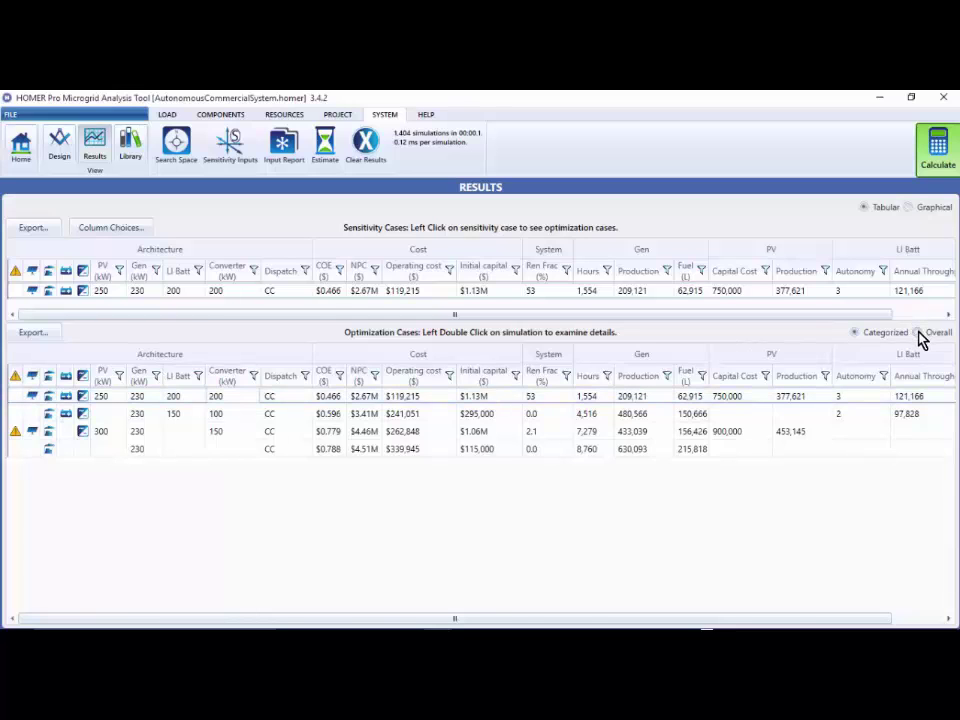
{"action": "left_click", "coordinate": [918, 333]}
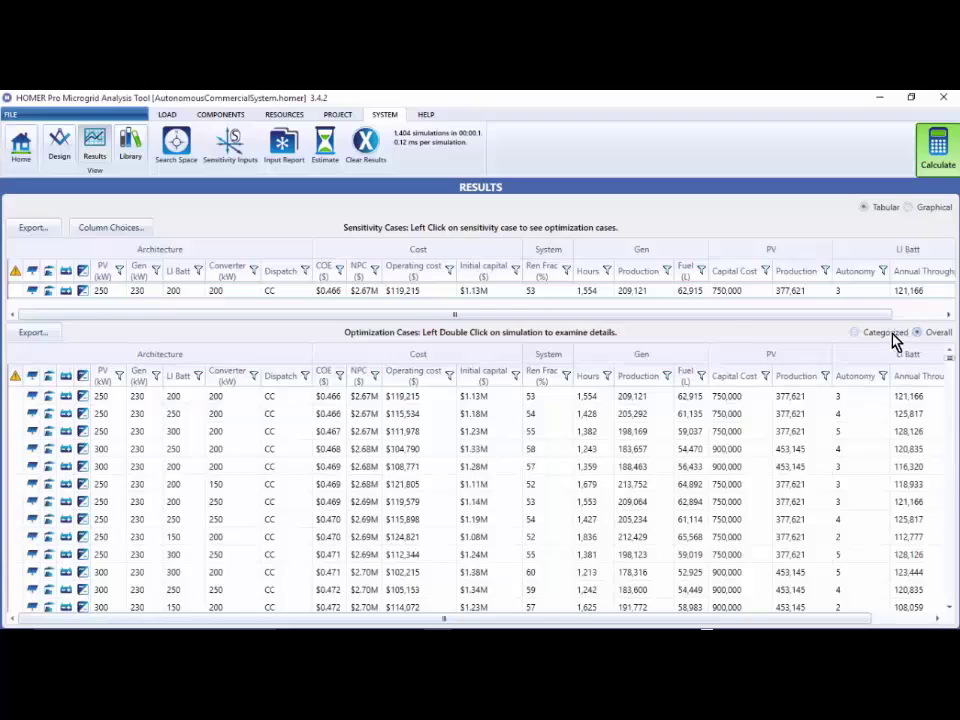
{"action": "left_click", "coordinate": [663, 396]}
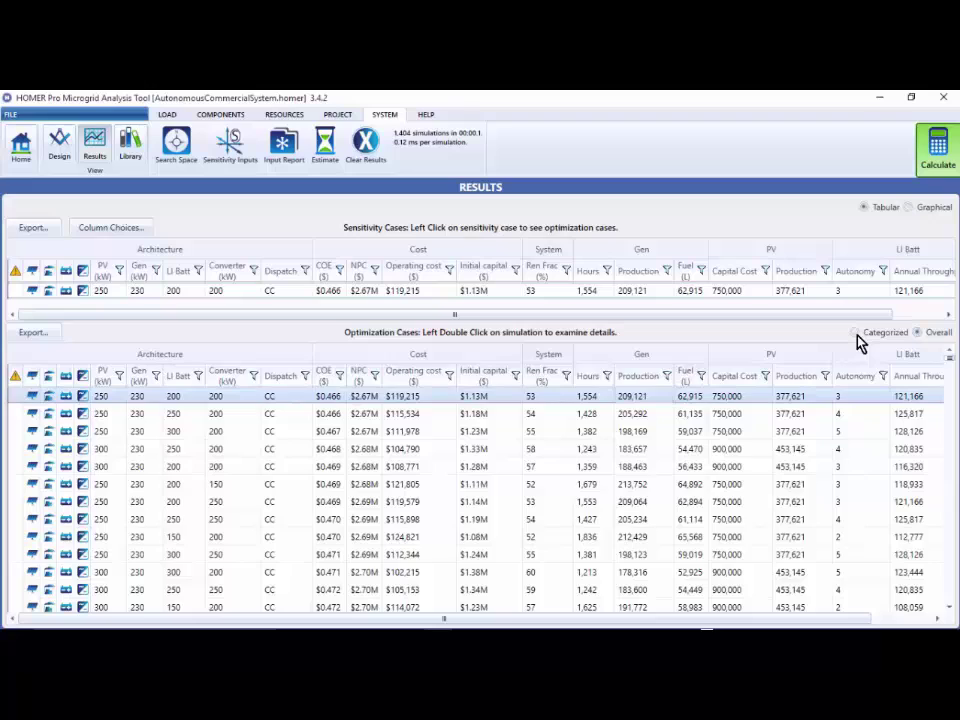
{"action": "left_click", "coordinate": [856, 334]}
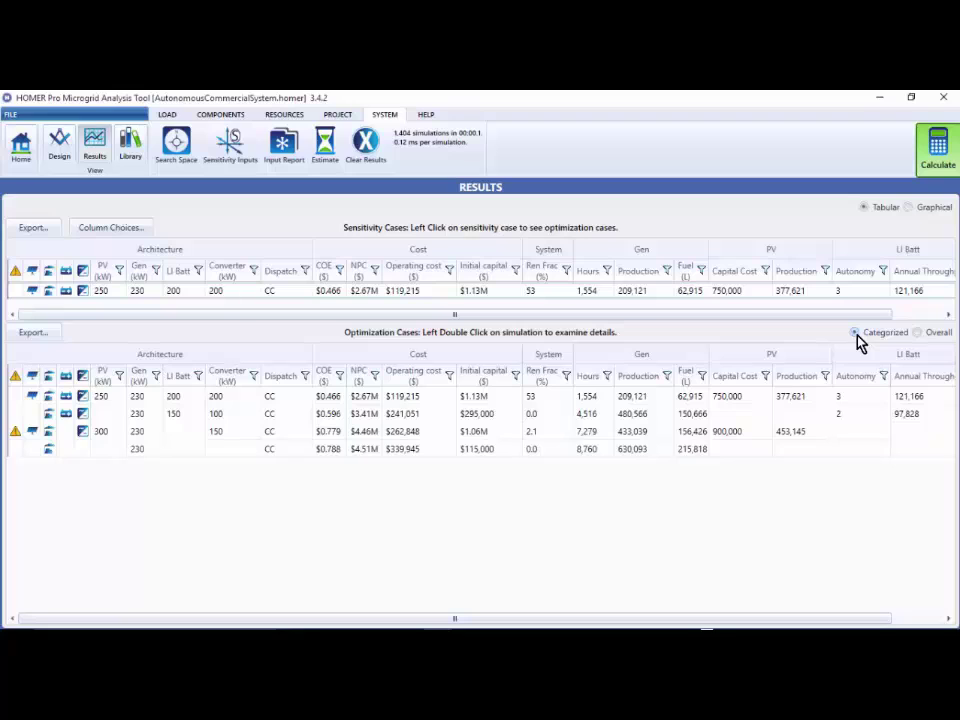
{"action": "left_click", "coordinate": [339, 401]}
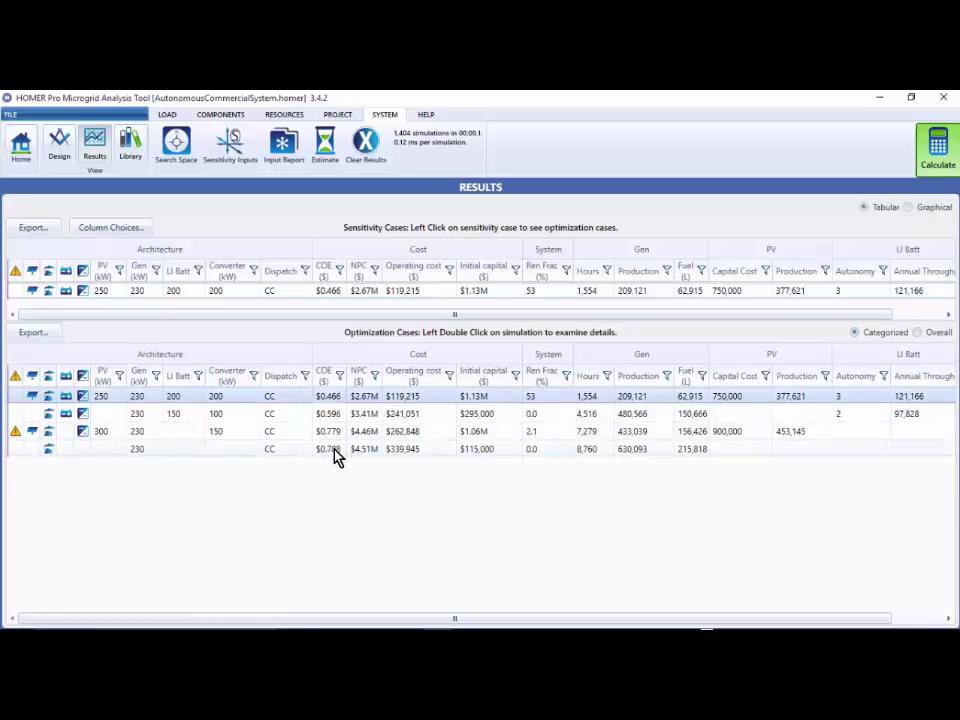
{"action": "double_click", "coordinate": [335, 452]}
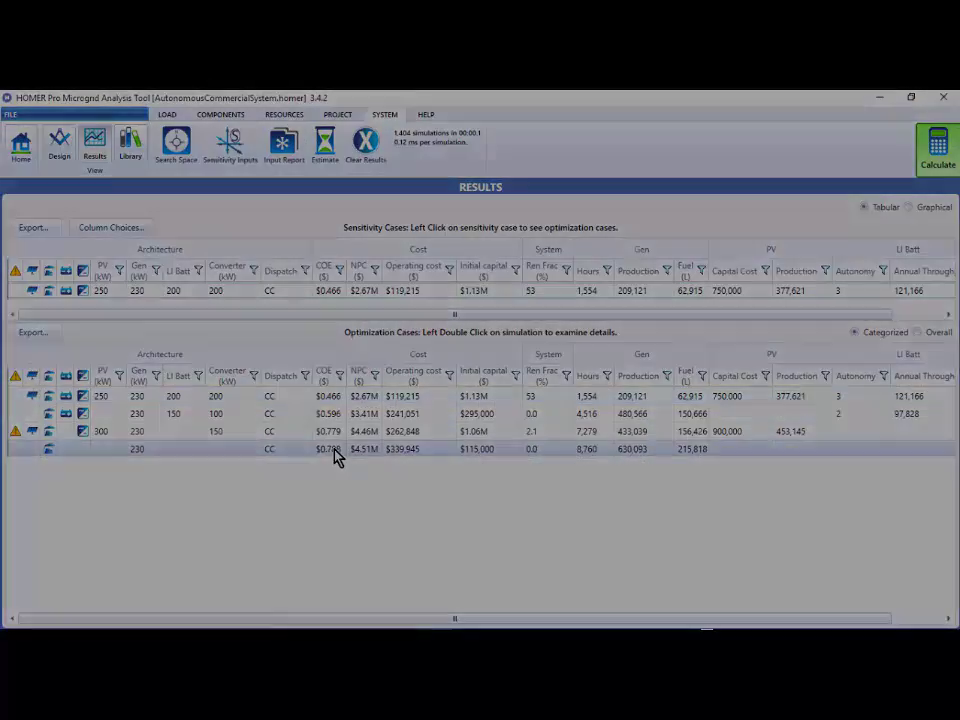